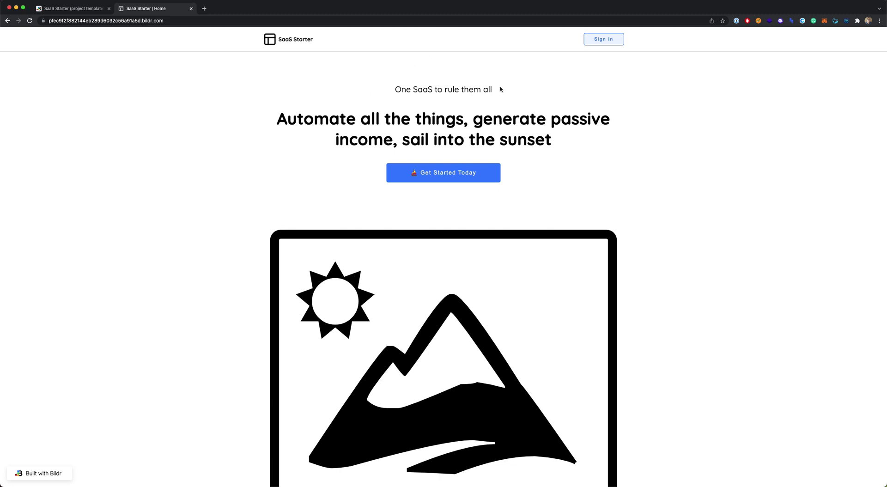
# Step: Scroll the SaaS Starter landing page to the footer and back, briefly selecting the 'One SaaS to rule them all' tagline
pyautogui.scroll(-5, 639, 103)
pyautogui.scroll(5, 640, 104)
pyautogui.tripleClick(205, 99)
pyautogui.click(214, 107)
pyautogui.scroll(-10, 424, 191)
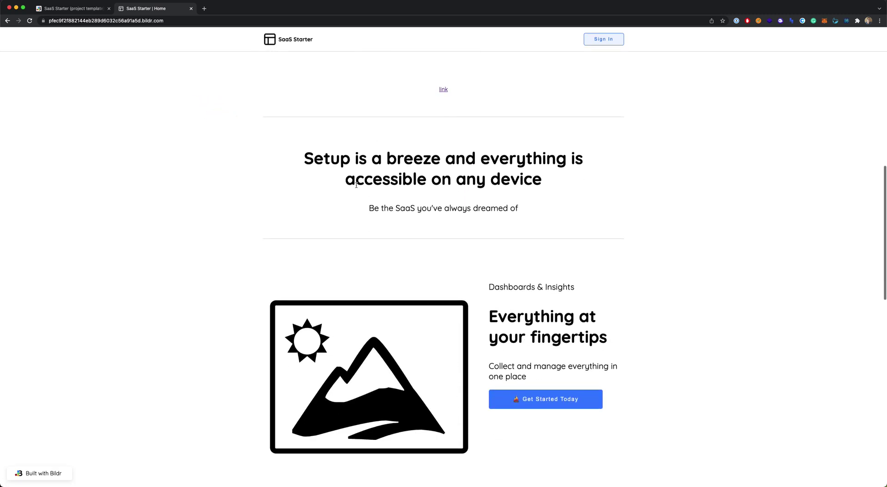
pyautogui.scroll(-3, 414, 194)
pyautogui.scroll(-8, 473, 164)
pyautogui.scroll(-3, 487, 340)
pyautogui.scroll(20, 486, 318)
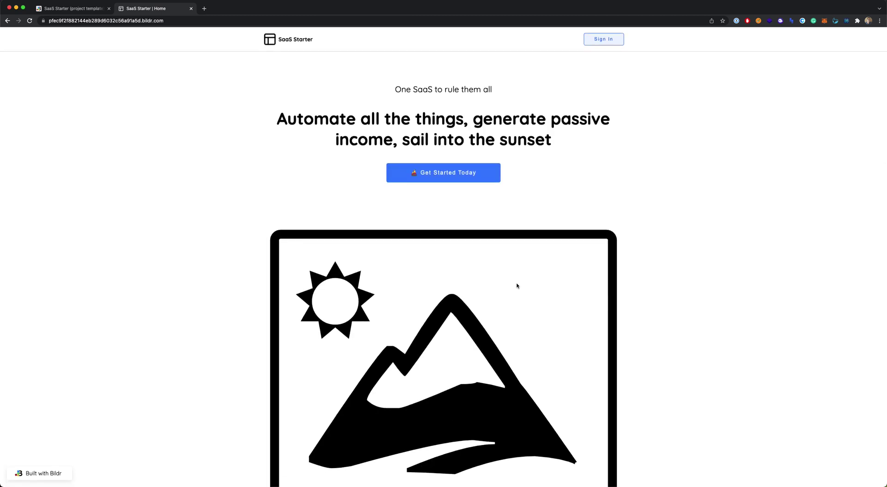
# Step: Follow Get Started Today to the sign-in form and sign in with the demo account's email and password
pyautogui.click(435, 179)
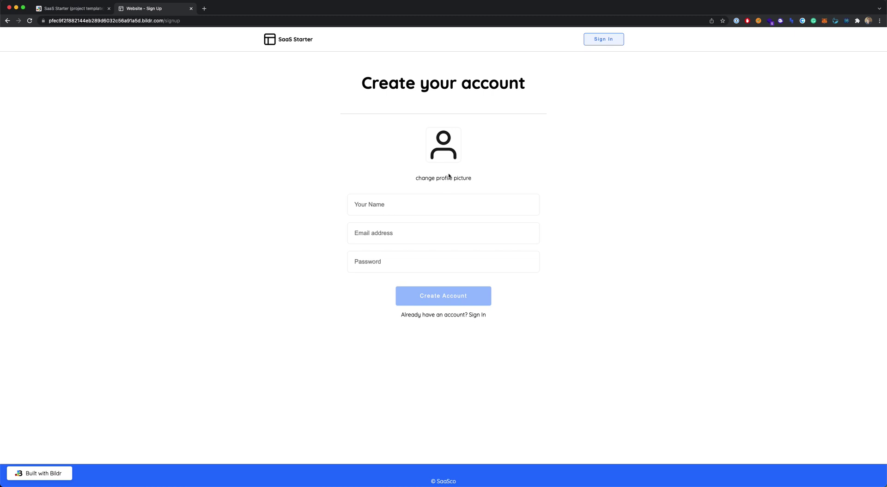
pyautogui.click(478, 316)
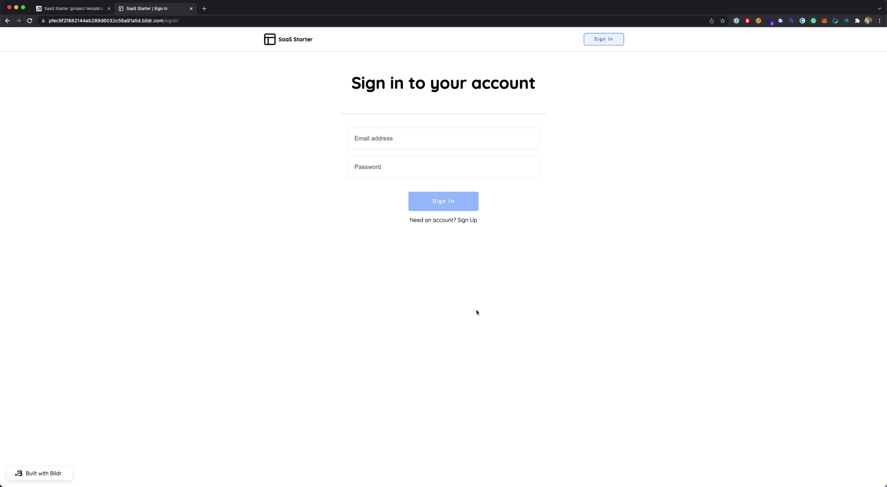
pyautogui.click(443, 138)
pyautogui.write('john@d')
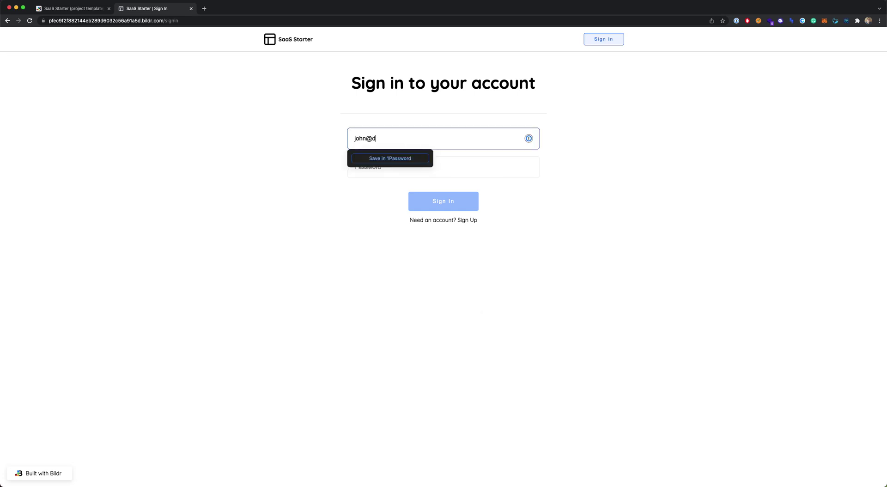
pyautogui.write('oe.com')
pyautogui.click(506, 165)
pyautogui.write('1234')
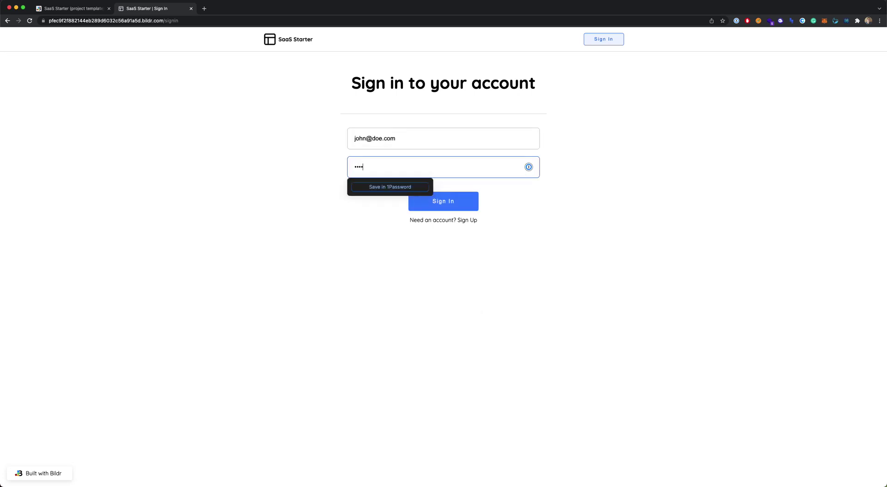
pyautogui.click(456, 200)
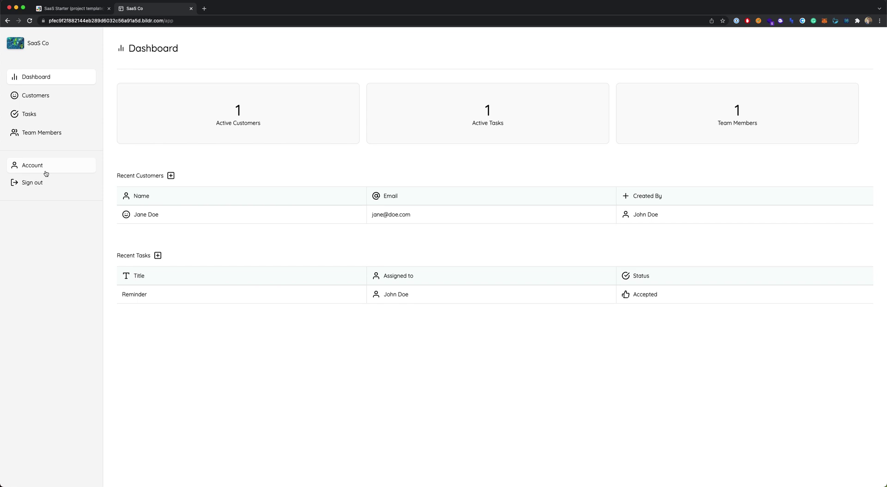
# Step: Browse the Customers and Tasks lists, then open the Team Members list
pyautogui.click(40, 100)
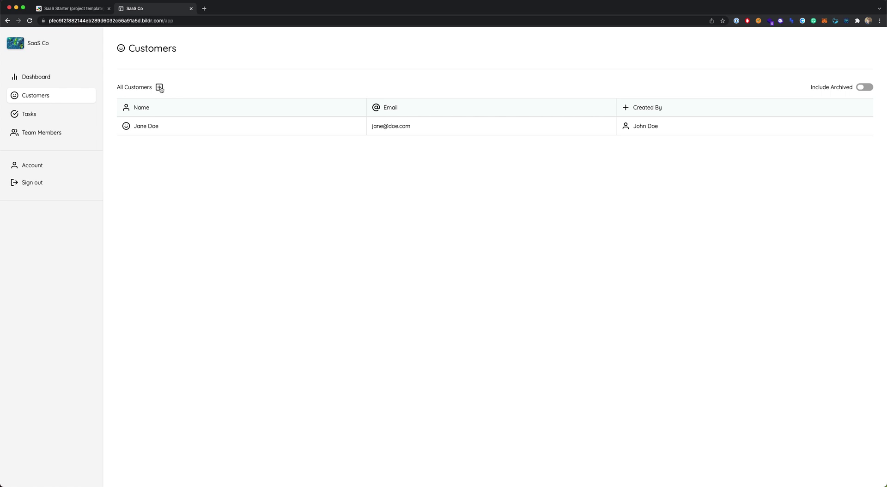
pyautogui.click(35, 113)
pyautogui.click(53, 132)
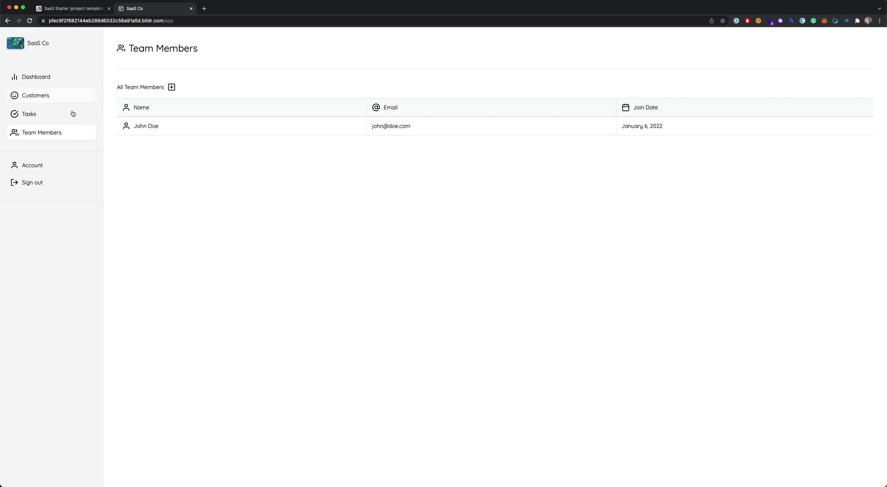
# Step: Preview the Add a Team Member form, close it, and select the member's name in the list
pyautogui.click(171, 88)
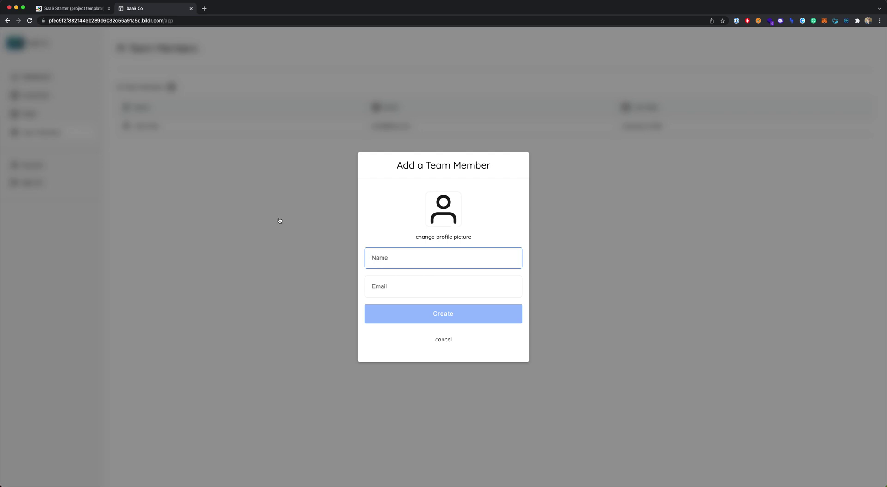
pyautogui.click(263, 219)
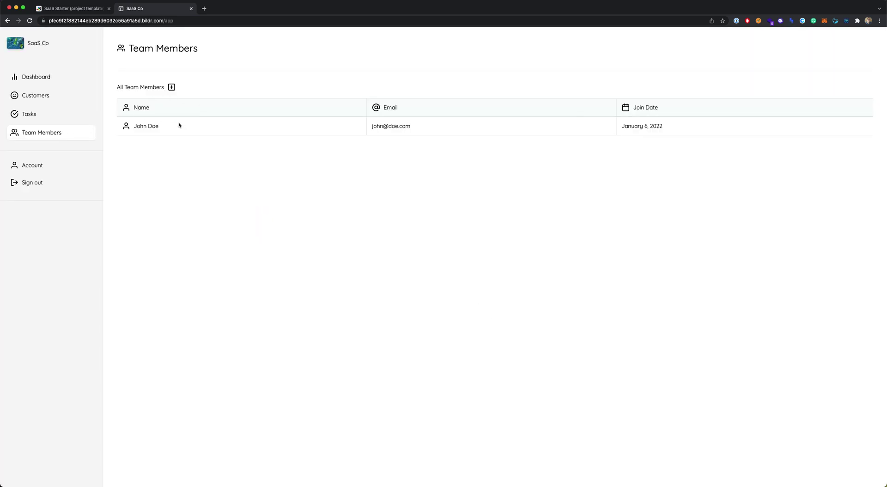
pyautogui.moveTo(132, 125); pyautogui.dragTo(192, 132)
# Step: Revisit the Tasks and Customers lists, then open Account Detail showing the user's name
pyautogui.click(189, 160)
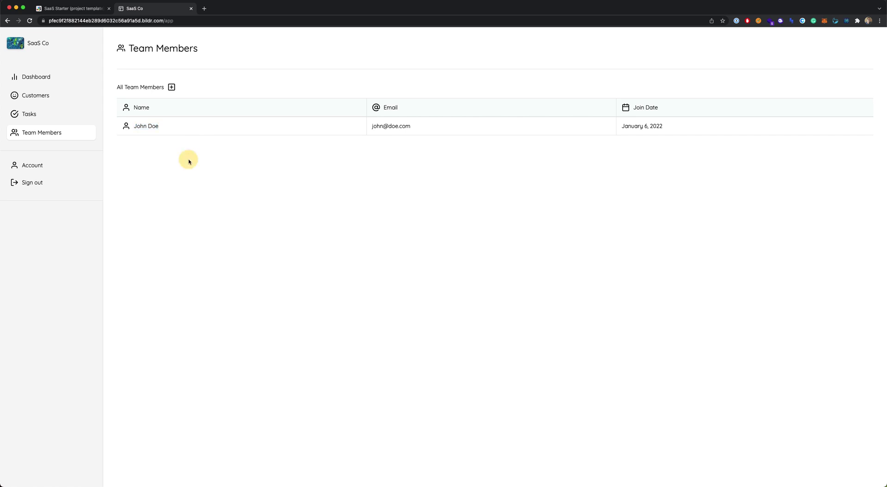
pyautogui.click(30, 115)
pyautogui.click(40, 102)
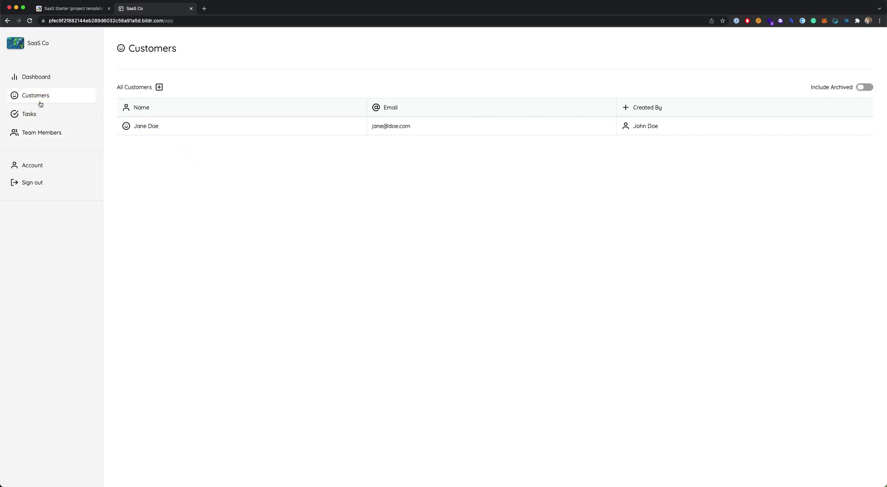
pyautogui.click(45, 165)
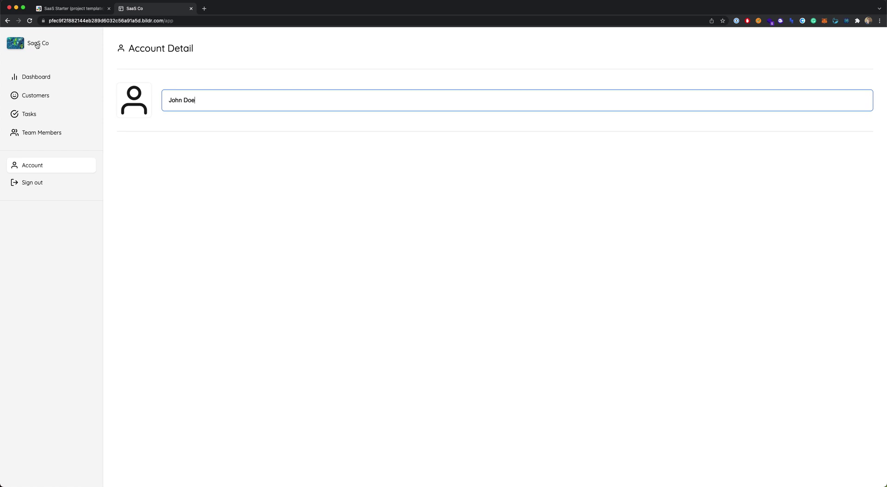
# Step: View and close the SaaS Co Company Detail, then sign out to the sign-in page
pyautogui.click(37, 44)
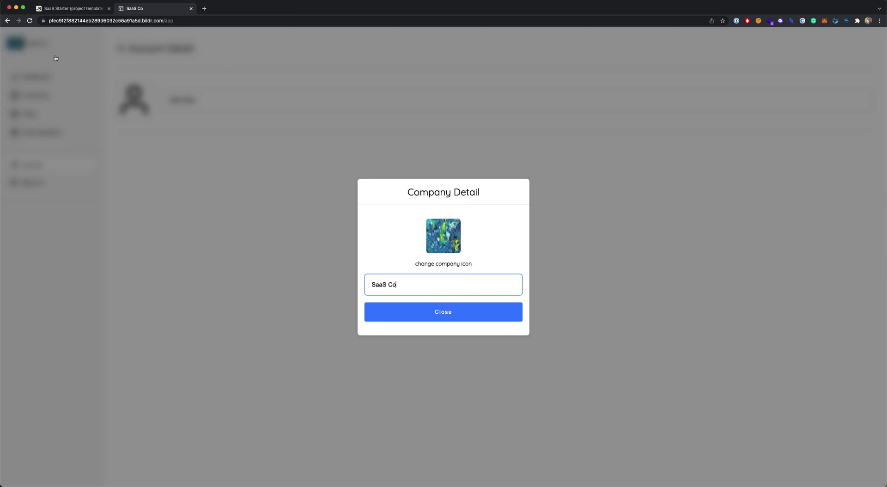
pyautogui.click(455, 309)
pyautogui.click(26, 182)
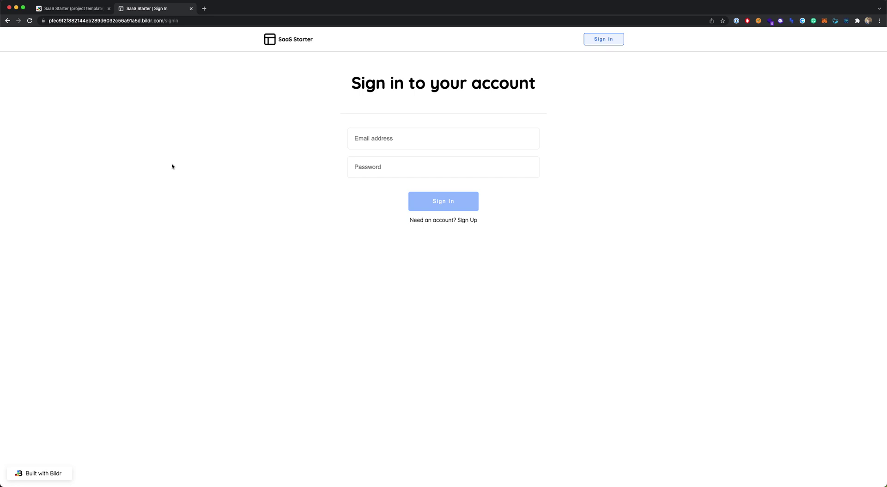